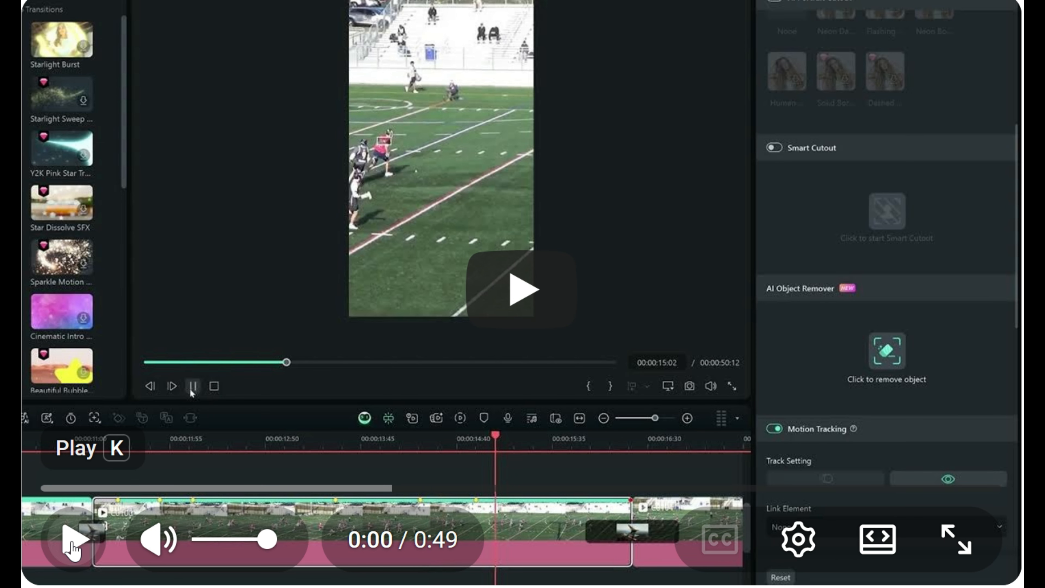
{"action": "left_click", "coordinate": [73, 548]}
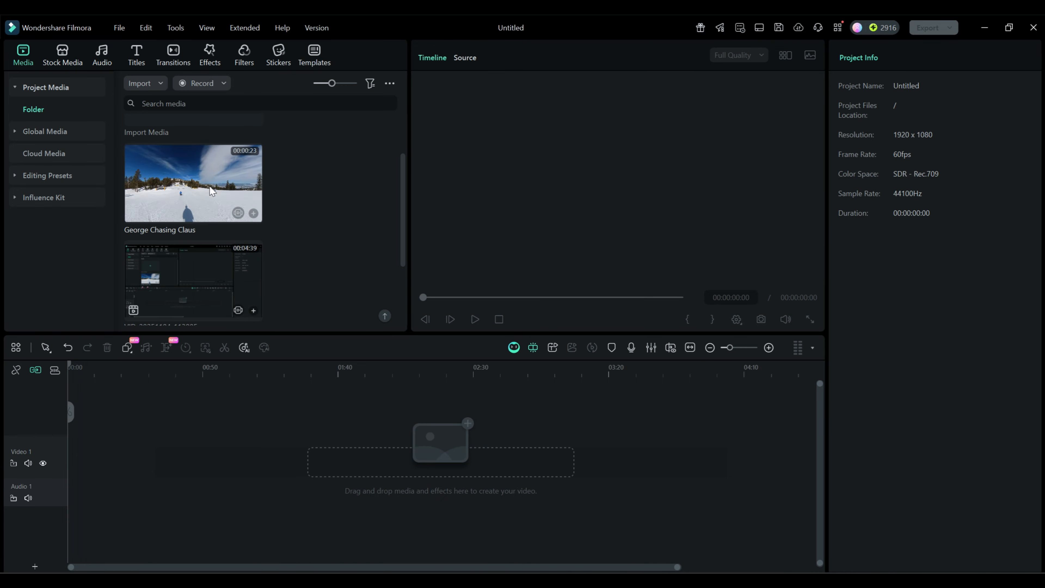
- Place the 23-second ski clip at the start of the Video 1 track and match the project to its 3840x2160 29.97fps settings
{"action": "left_click_drag", "start_coordinate": [211, 191], "coordinate": [109, 456]}
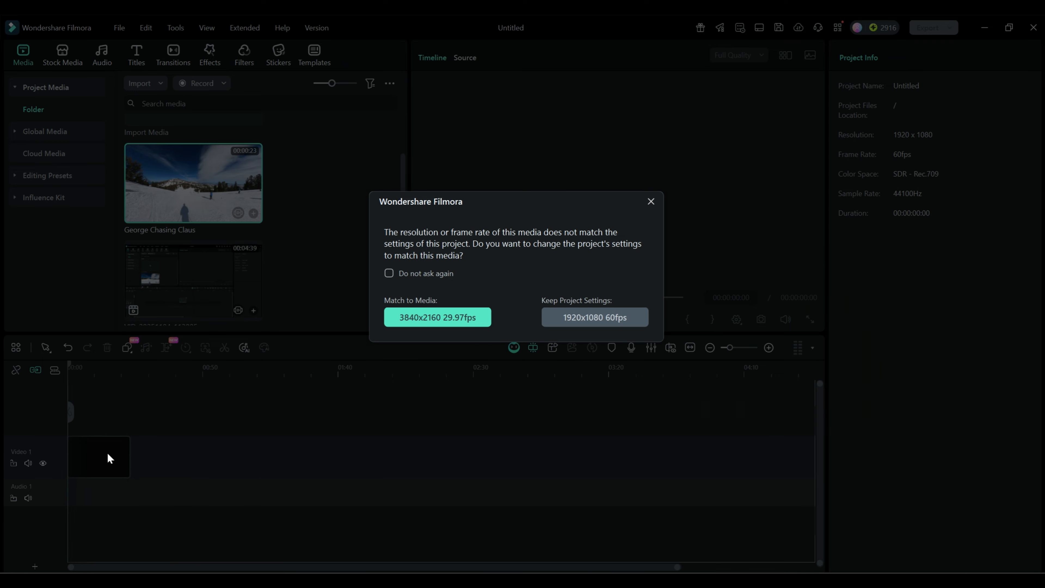
{"action": "left_click", "coordinate": [451, 318]}
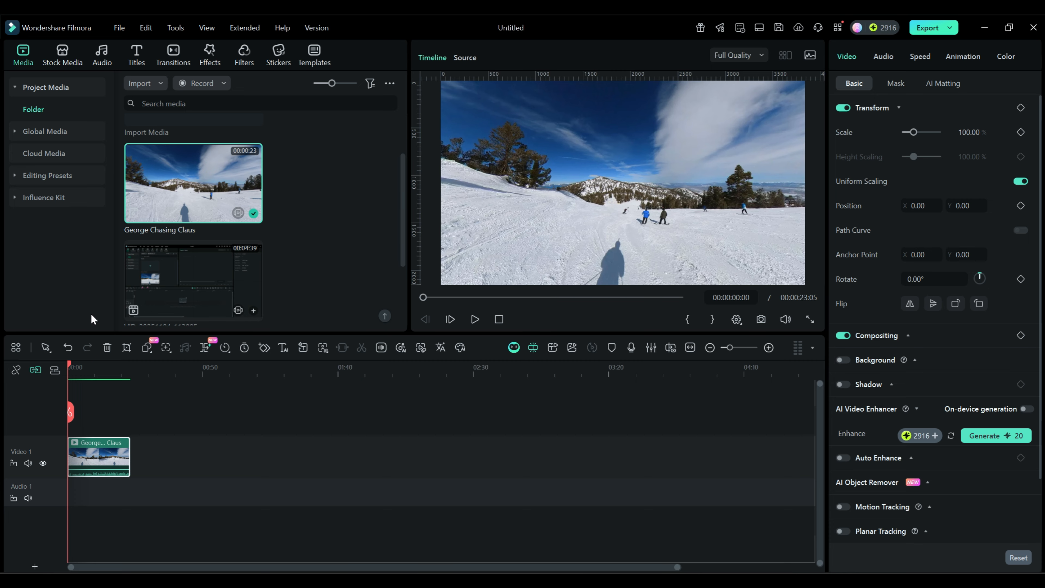
- Change the project's aspect ratio to 9:16 (Portrait) at 1080x1920 resolution
{"action": "left_click", "coordinate": [118, 28]}
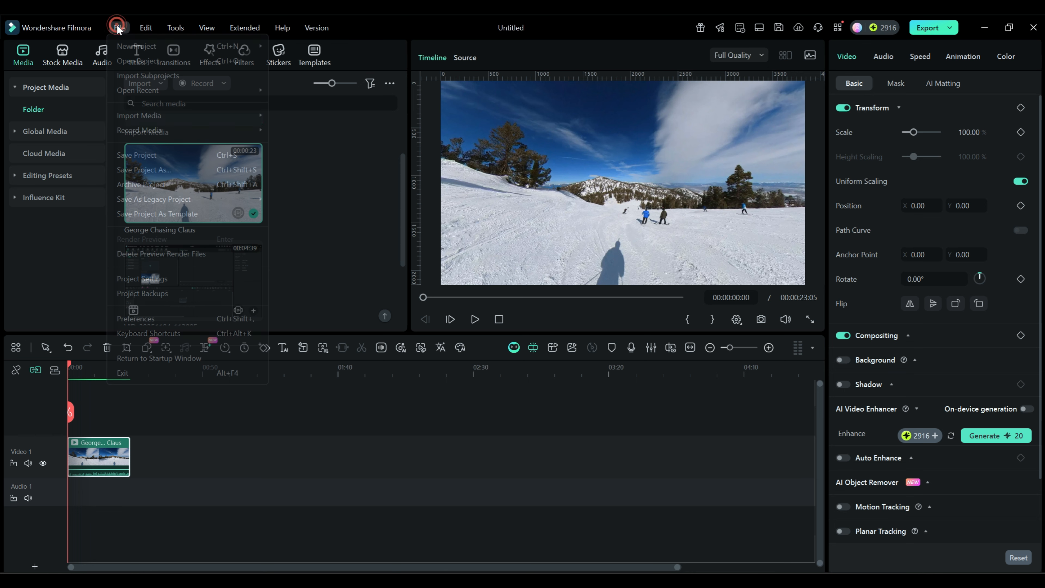
{"action": "left_click", "coordinate": [132, 277]}
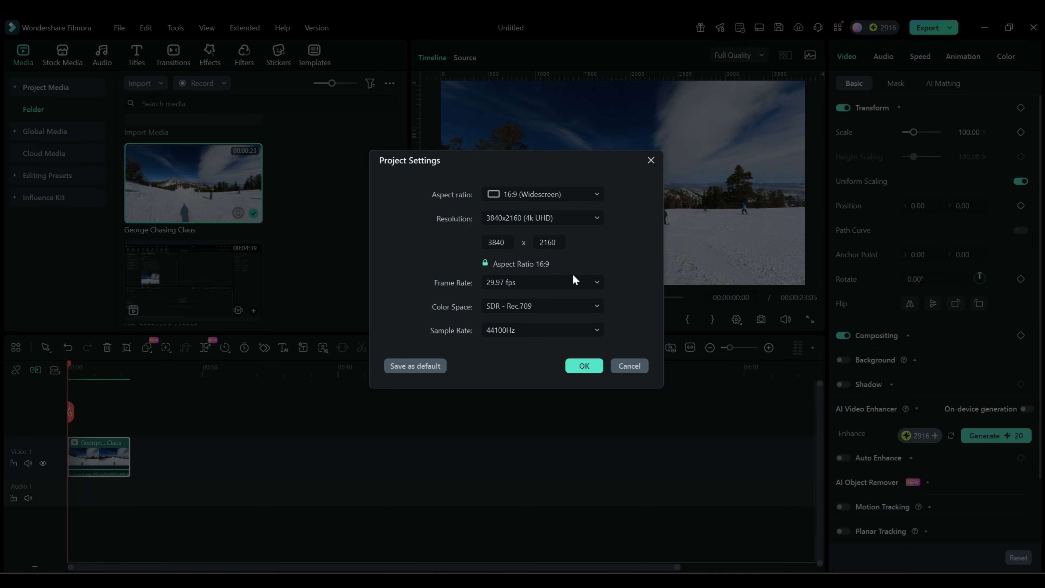
{"action": "left_click", "coordinate": [546, 195]}
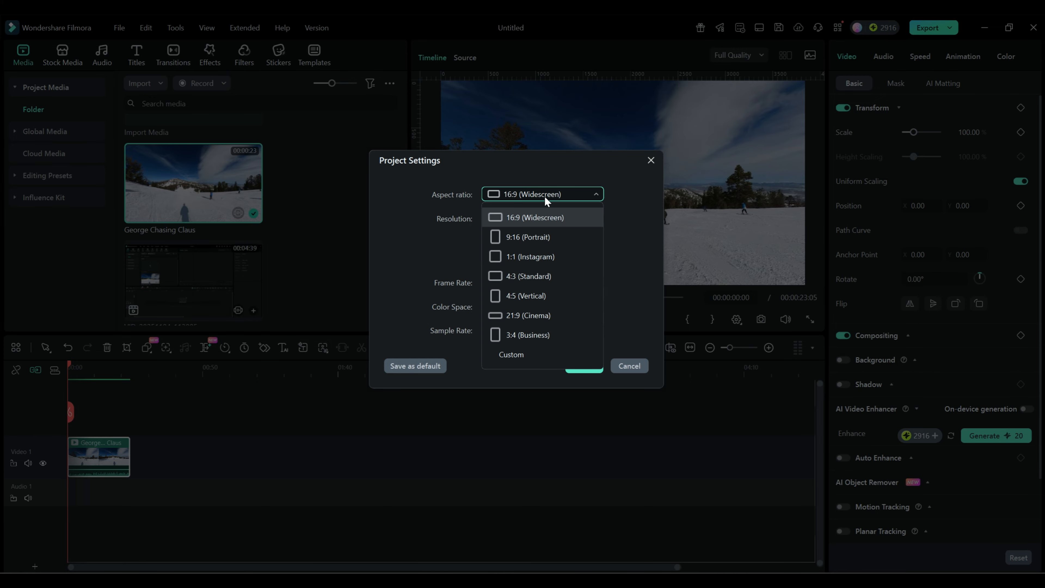
{"action": "left_click", "coordinate": [531, 237]}
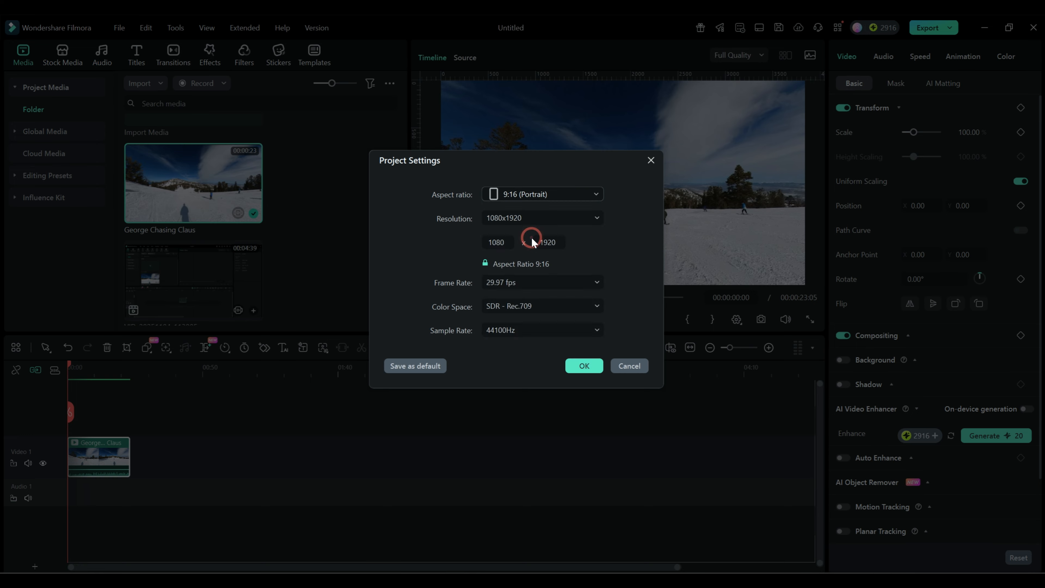
{"action": "left_click", "coordinate": [592, 366]}
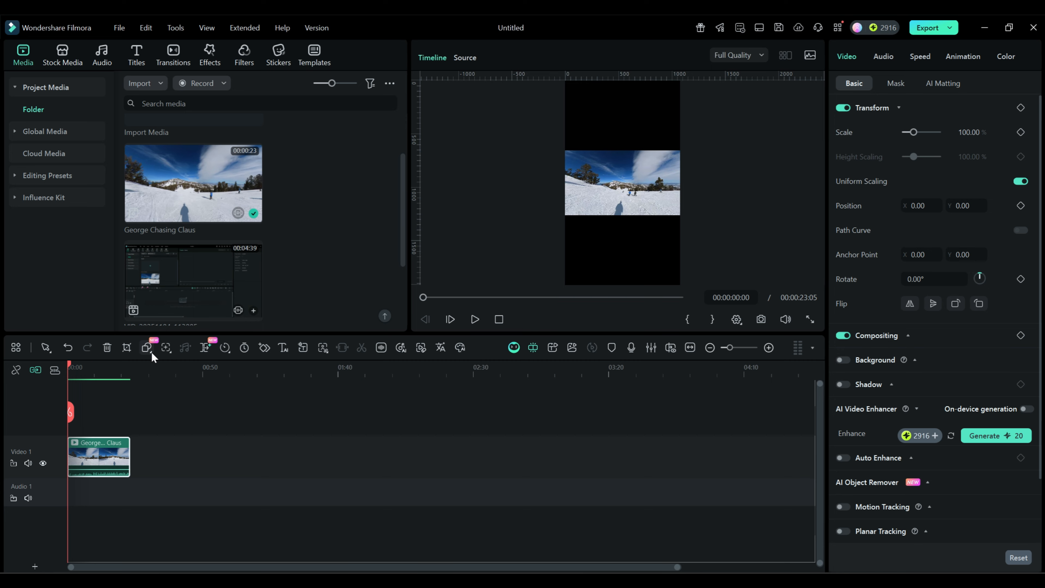
- Try Crop to Fit on the ski clip and scrub through it to check the portrait framing
{"action": "right_click", "coordinate": [111, 450]}
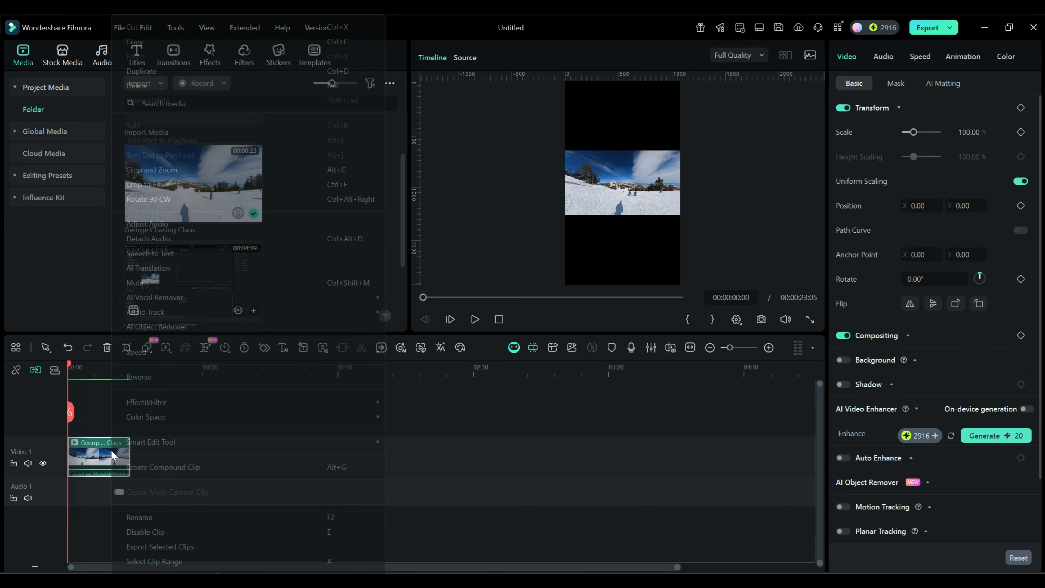
{"action": "left_click", "coordinate": [143, 184]}
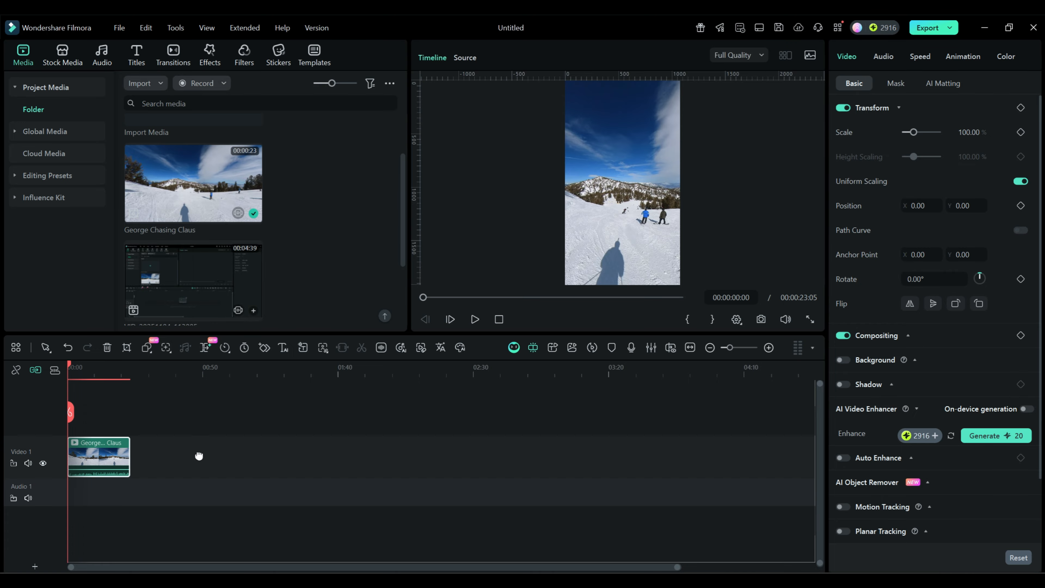
{"action": "left_click_drag", "start_coordinate": [70, 361], "coordinate": [86, 365]}
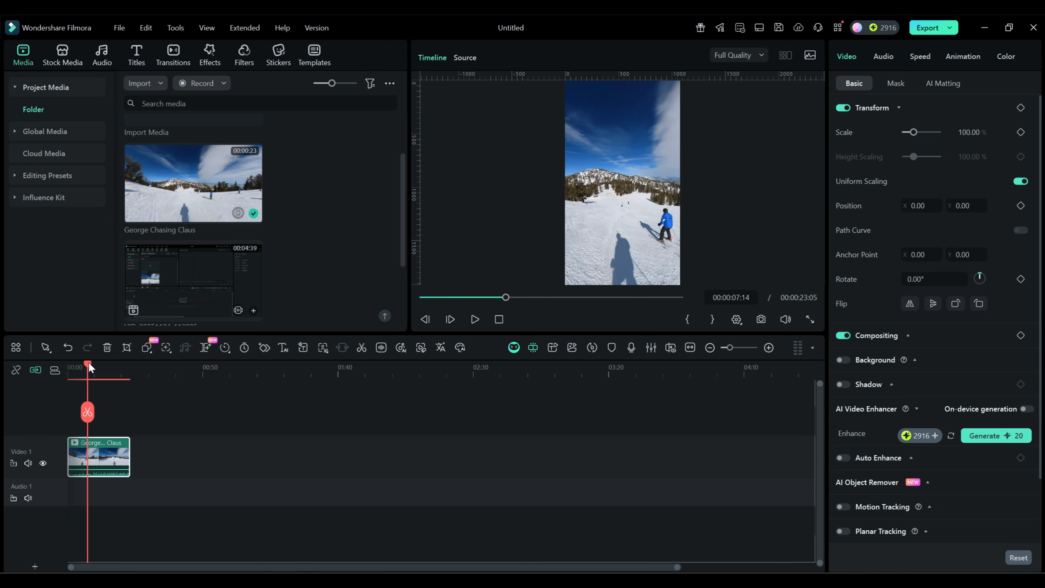
{"action": "left_click_drag", "start_coordinate": [82, 363], "coordinate": [97, 367]}
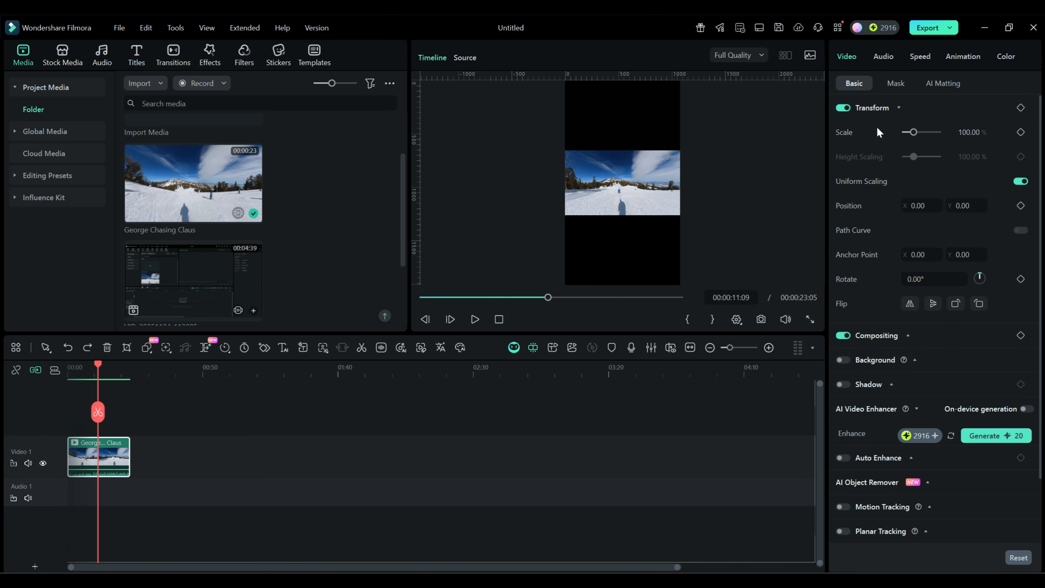
- Look up the program's version information and close it
{"action": "left_click", "coordinate": [316, 28]}
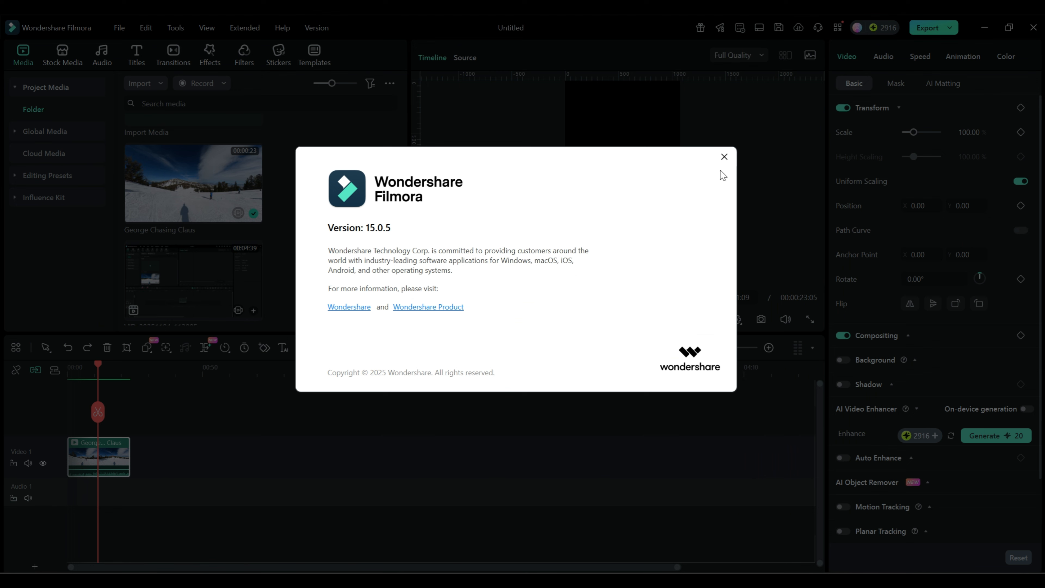
{"action": "left_click", "coordinate": [724, 156]}
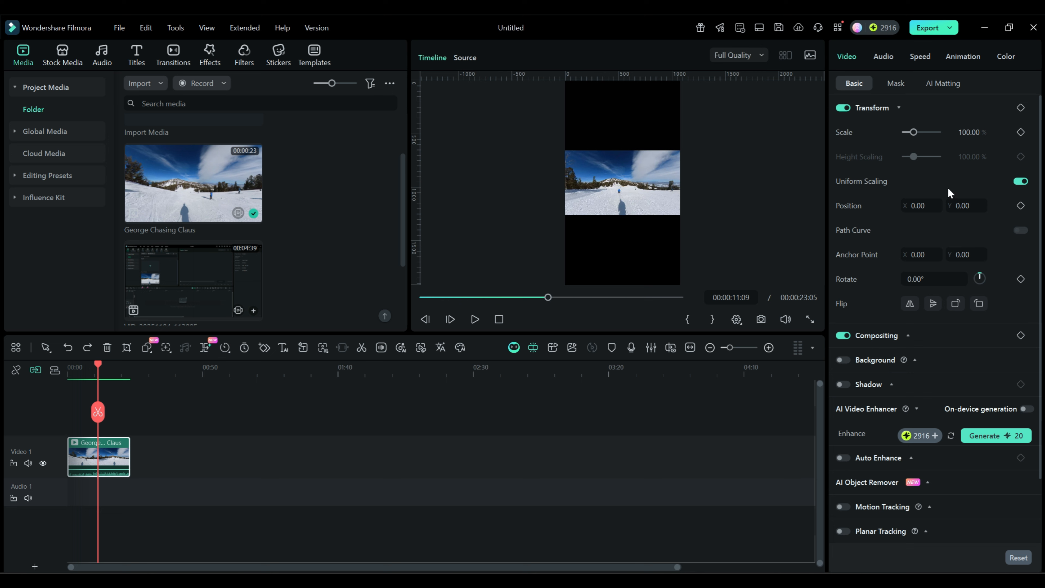
- Scale the ski clip to 400% with Uniform Scaling on so that it fills the portrait frame
{"action": "left_click", "coordinate": [1017, 182]}
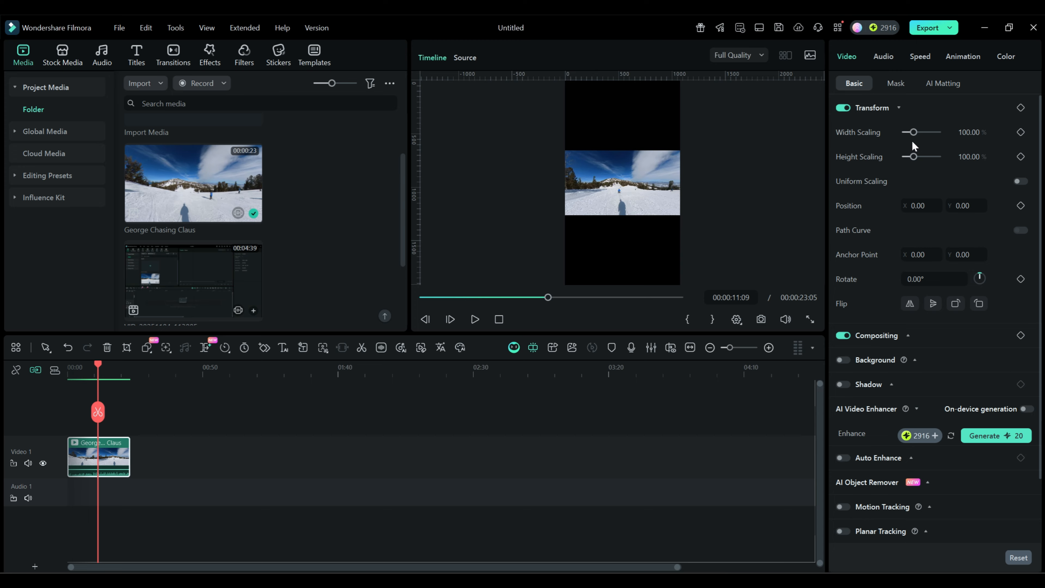
{"action": "left_click", "coordinate": [1022, 181]}
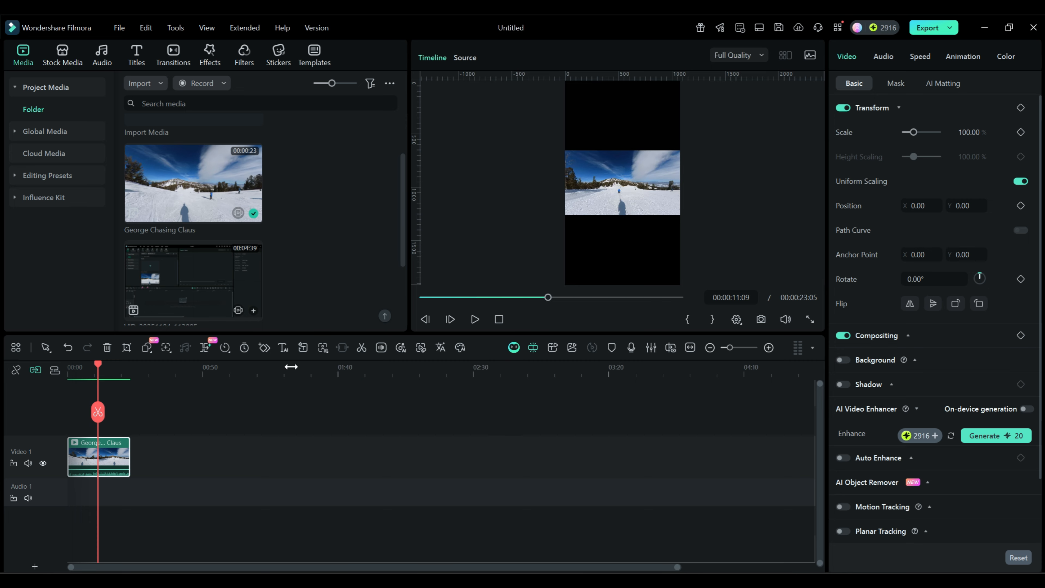
{"action": "left_click_drag", "start_coordinate": [914, 132], "coordinate": [932, 138]}
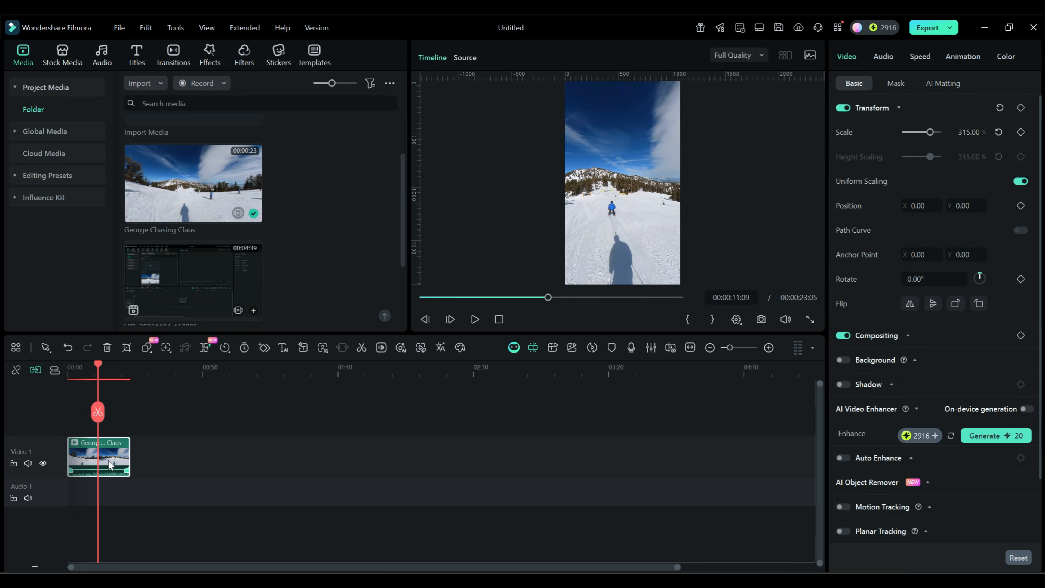
{"action": "left_click_drag", "start_coordinate": [930, 133], "coordinate": [923, 136]}
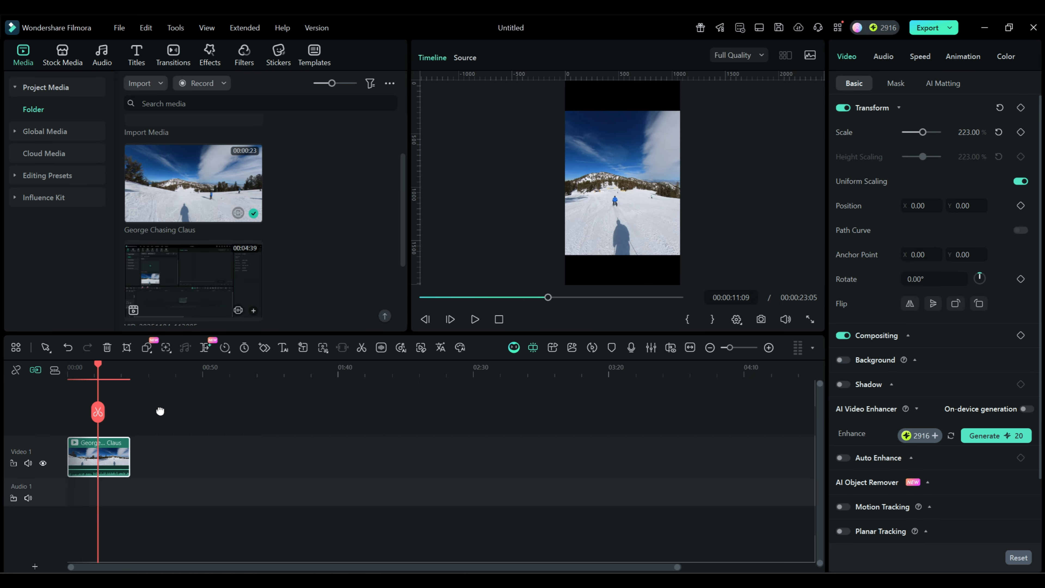
{"action": "left_click", "coordinate": [118, 460]}
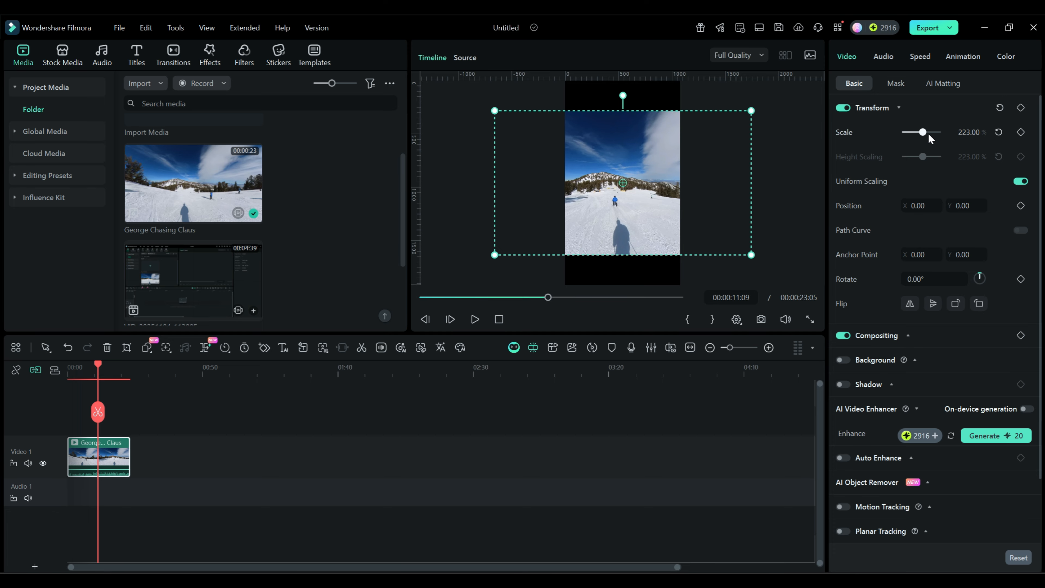
{"action": "left_click_drag", "start_coordinate": [923, 134], "coordinate": [940, 138]}
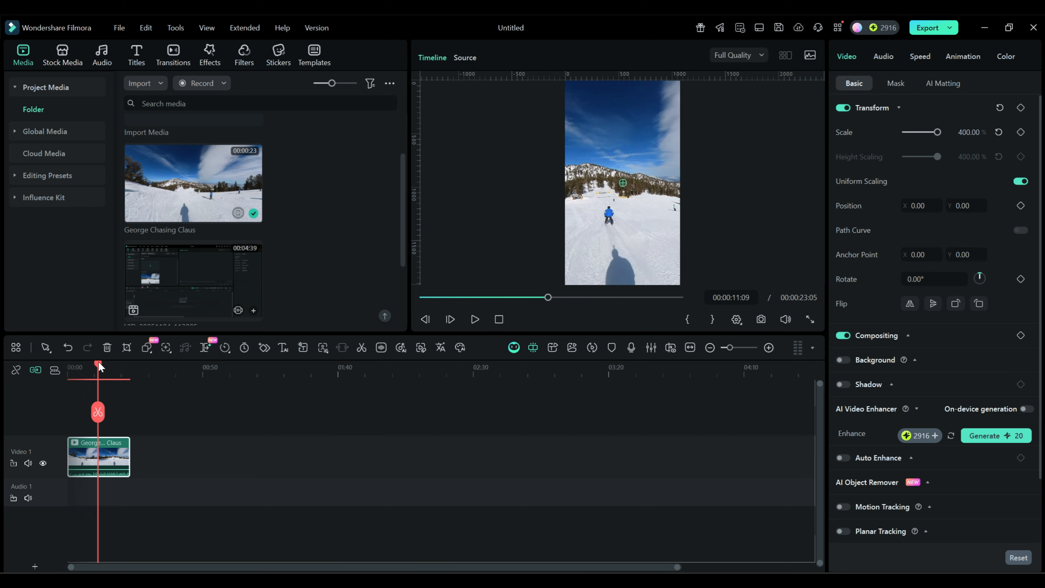
- At the clip's first frame, set position X to -235 to center the skiers and add a keyframe for all Transform properties
{"action": "left_click_drag", "start_coordinate": [98, 362], "coordinate": [74, 363]}
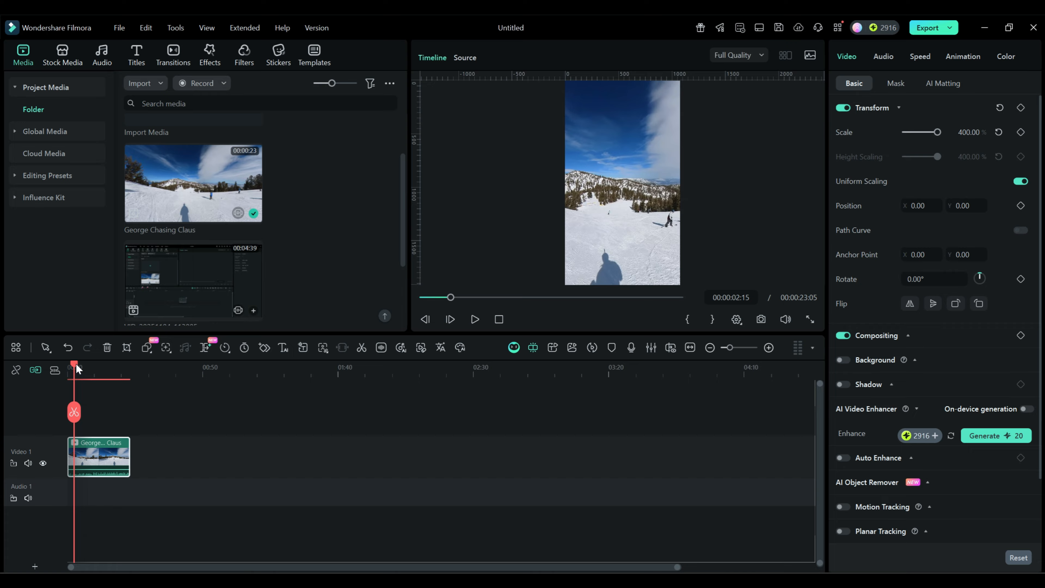
{"action": "mouse_move", "coordinate": [77, 364]}
{"action": "left_mouse_down"}
{"action": "mouse_move", "coordinate": [89, 365]}
{"action": "mouse_move", "coordinate": [79, 366]}
{"action": "left_mouse_up"}
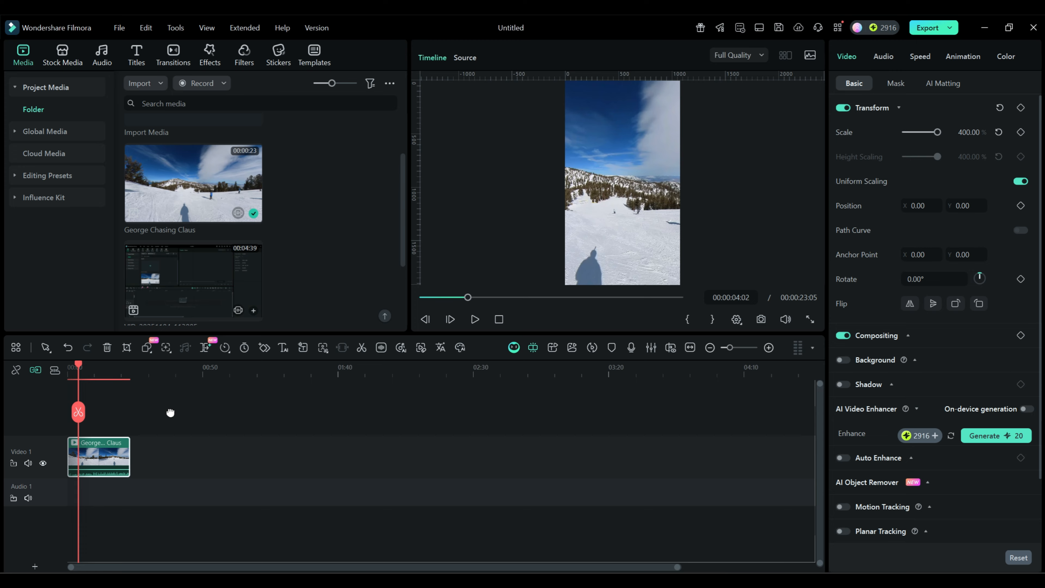
{"action": "left_click_drag", "start_coordinate": [82, 361], "coordinate": [92, 363]}
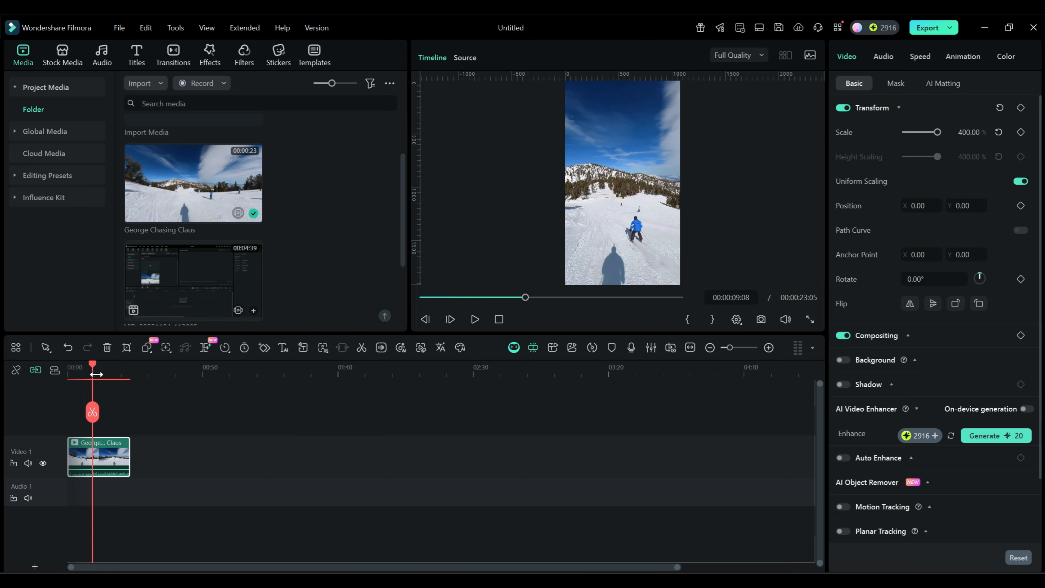
{"action": "left_click_drag", "start_coordinate": [91, 362], "coordinate": [66, 366]}
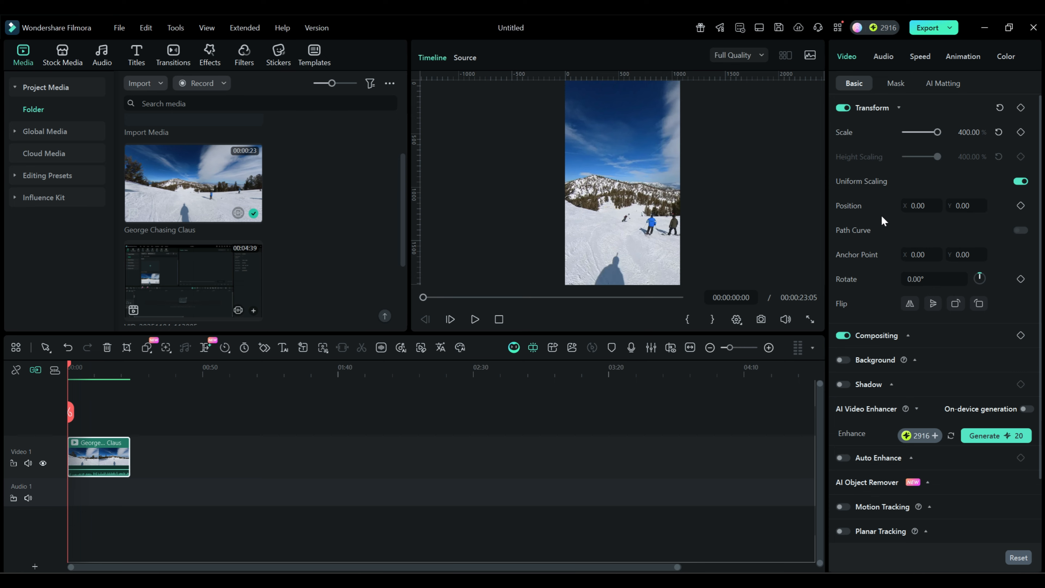
{"action": "left_click_drag", "start_coordinate": [918, 206], "coordinate": [917, 205]}
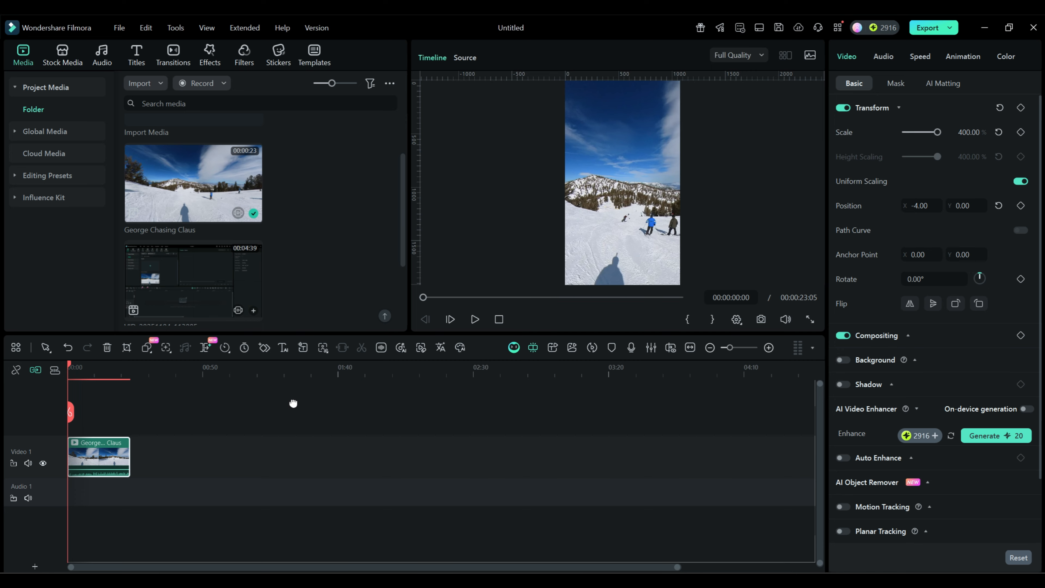
{"action": "left_click", "coordinate": [922, 206]}
{"action": "left_click_drag", "start_coordinate": [921, 205], "coordinate": [889, 205]}
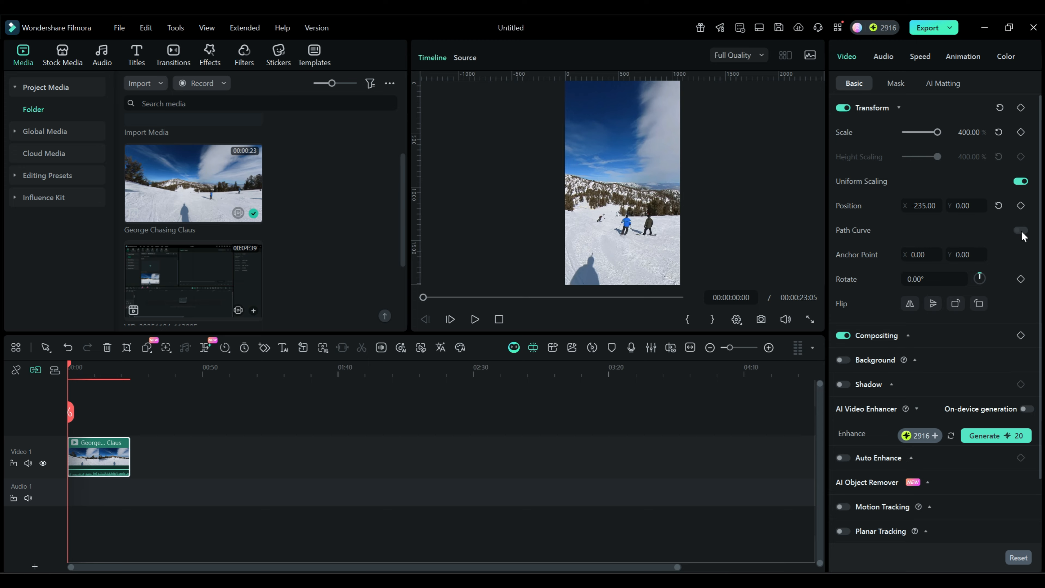
{"action": "left_click", "coordinate": [1021, 108]}
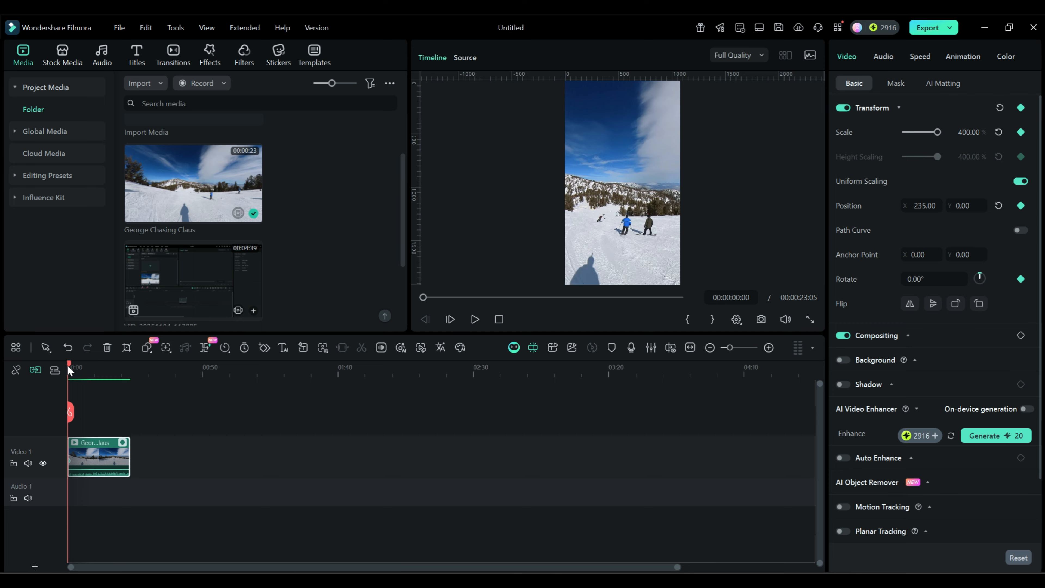
- Keyframe the clip's position X to -734 at 00:00:02:28 and to 19 at 00:00:09:13 to keep the skier centered
{"action": "left_click_drag", "start_coordinate": [72, 363], "coordinate": [76, 366]}
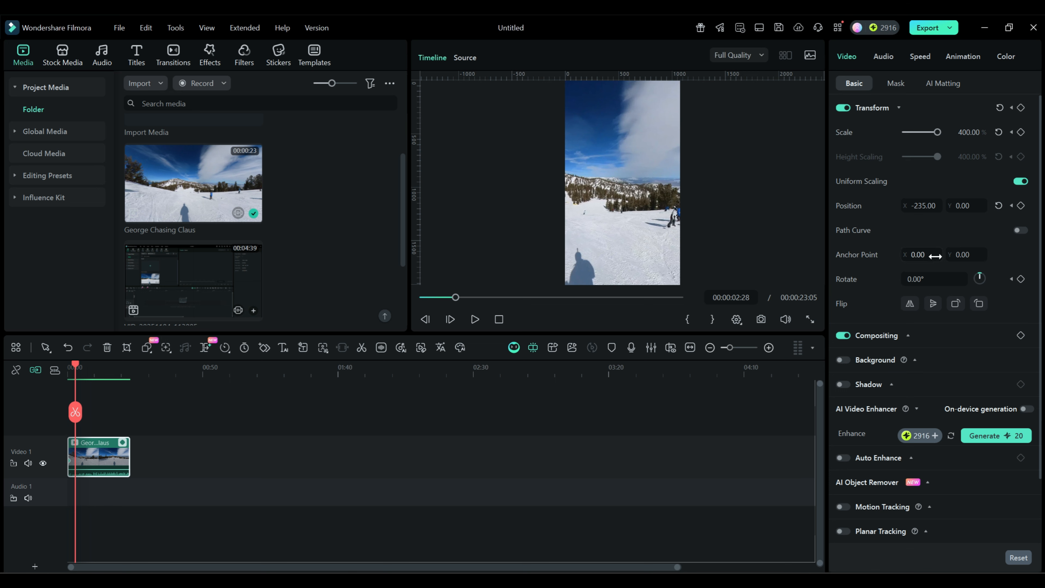
{"action": "left_click_drag", "start_coordinate": [927, 207], "coordinate": [905, 206]}
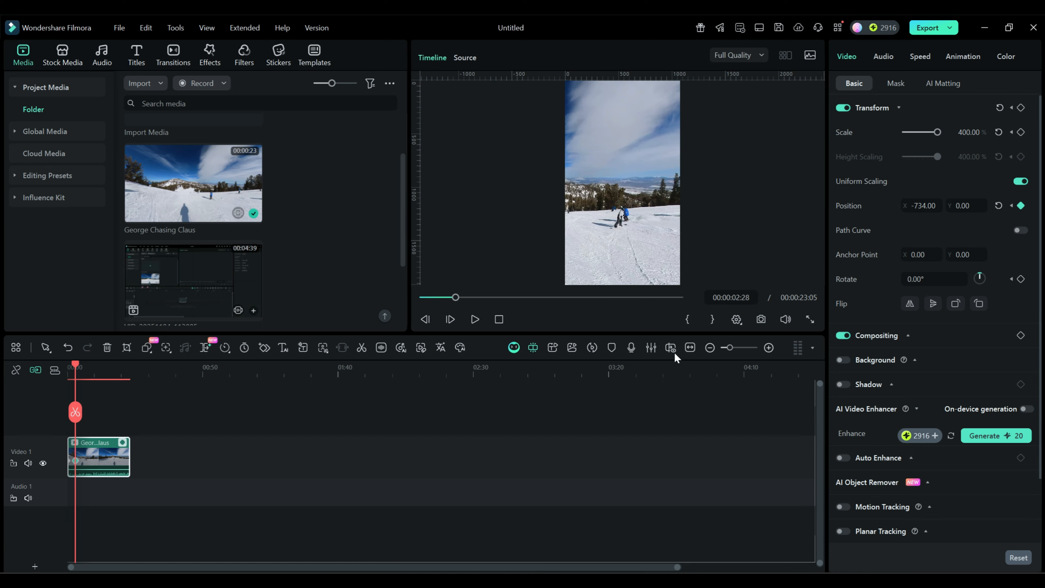
{"action": "left_click", "coordinate": [691, 348]}
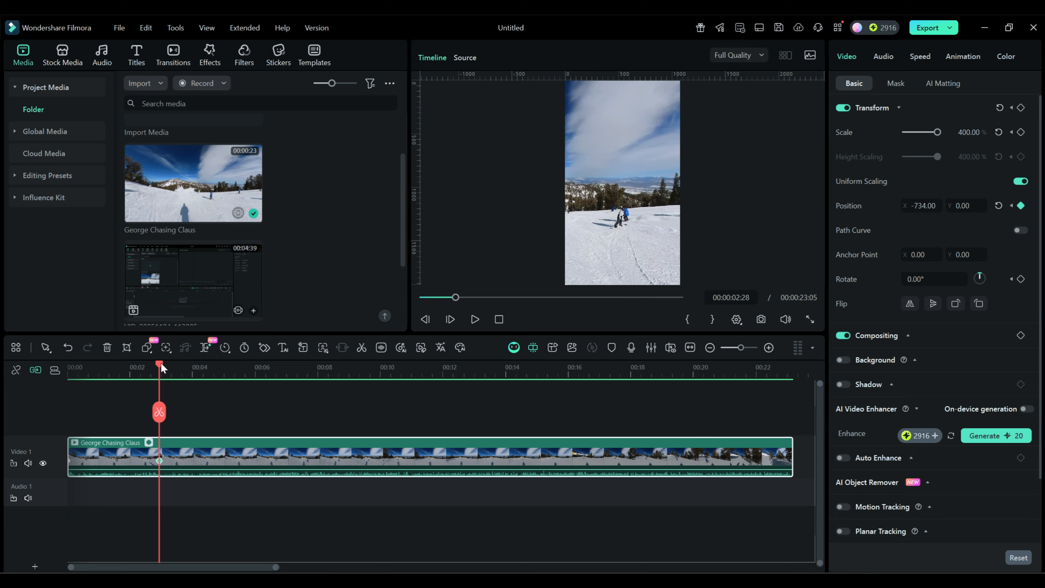
{"action": "left_click_drag", "start_coordinate": [161, 364], "coordinate": [362, 372]}
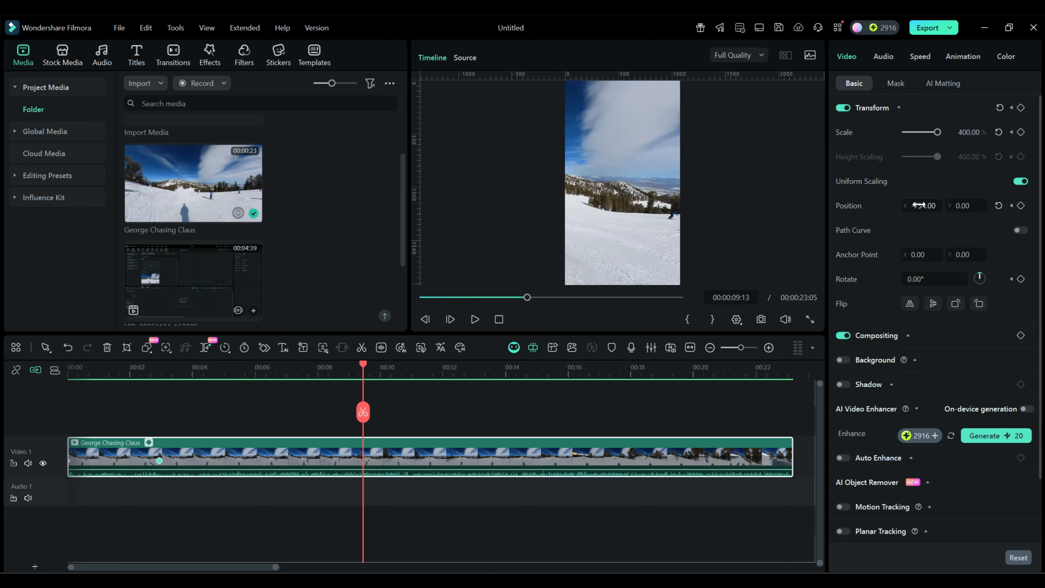
{"action": "mouse_move", "coordinate": [917, 206]}
{"action": "left_mouse_down"}
{"action": "mouse_move", "coordinate": [897, 205]}
{"action": "mouse_move", "coordinate": [920, 205]}
{"action": "left_mouse_up"}
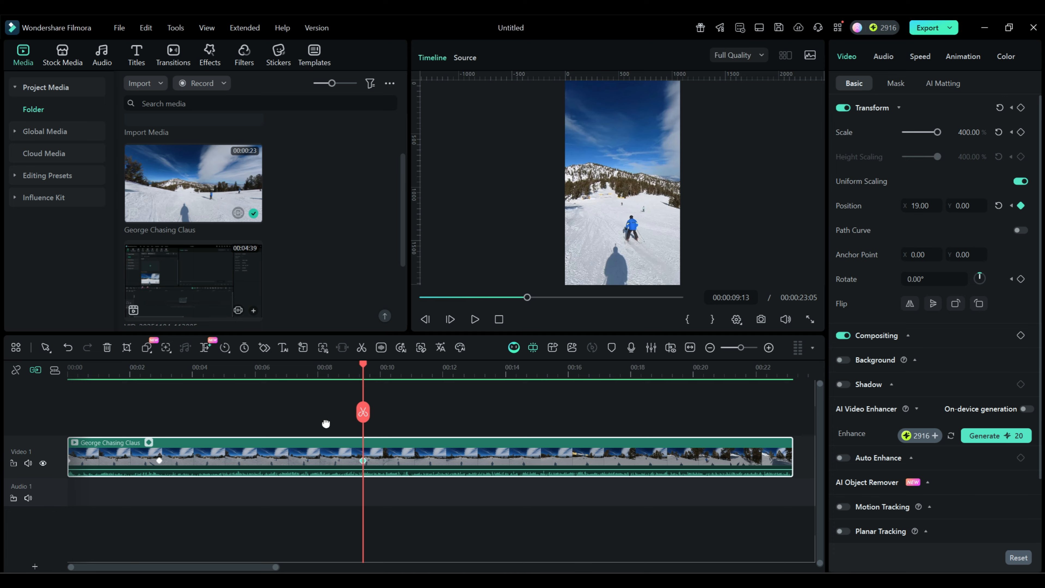
- Keyframe the clip's horizontal position at 00:00:15:11 to recenter the skier, and set position X to 1287 at 00:00:20:17
{"action": "left_click_drag", "start_coordinate": [363, 363], "coordinate": [547, 372]}
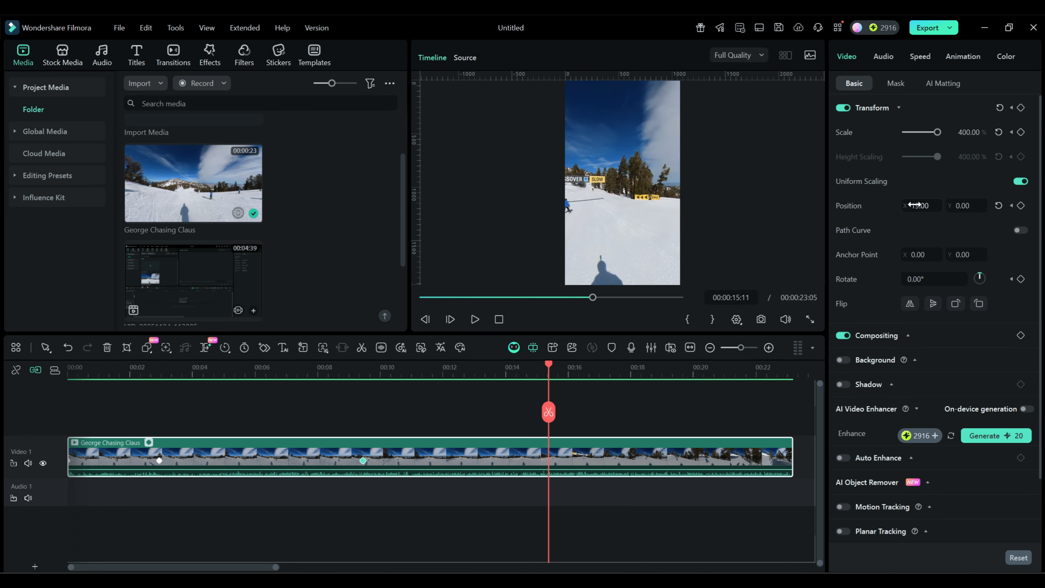
{"action": "left_click_drag", "start_coordinate": [920, 205], "coordinate": [926, 206]}
{"action": "left_click_drag", "start_coordinate": [548, 362], "coordinate": [712, 370]}
{"action": "mouse_move", "coordinate": [914, 205]}
{"action": "left_mouse_down"}
{"action": "mouse_move", "coordinate": [937, 204]}
{"action": "mouse_move", "coordinate": [926, 206]}
{"action": "left_mouse_up"}
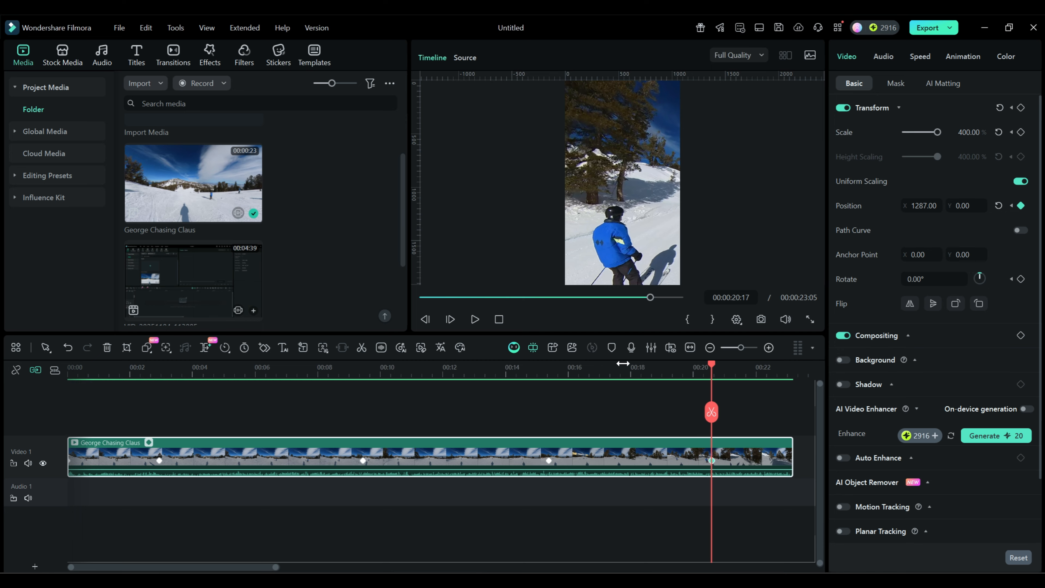
- Play the clip back from the beginning to check that the keyframed framing follows the skier
{"action": "left_click", "coordinate": [499, 321]}
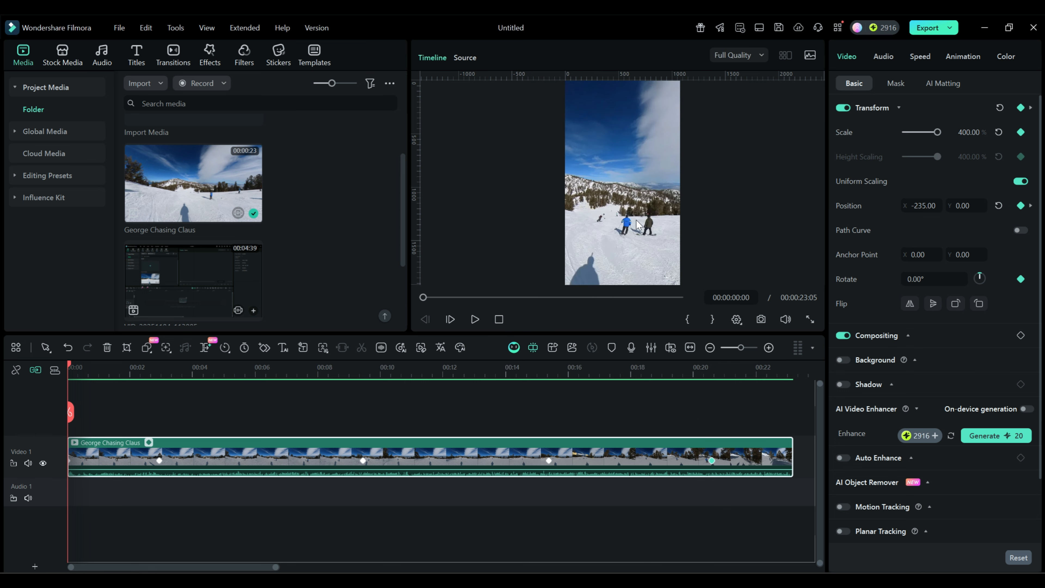
{"action": "left_click", "coordinate": [474, 320]}
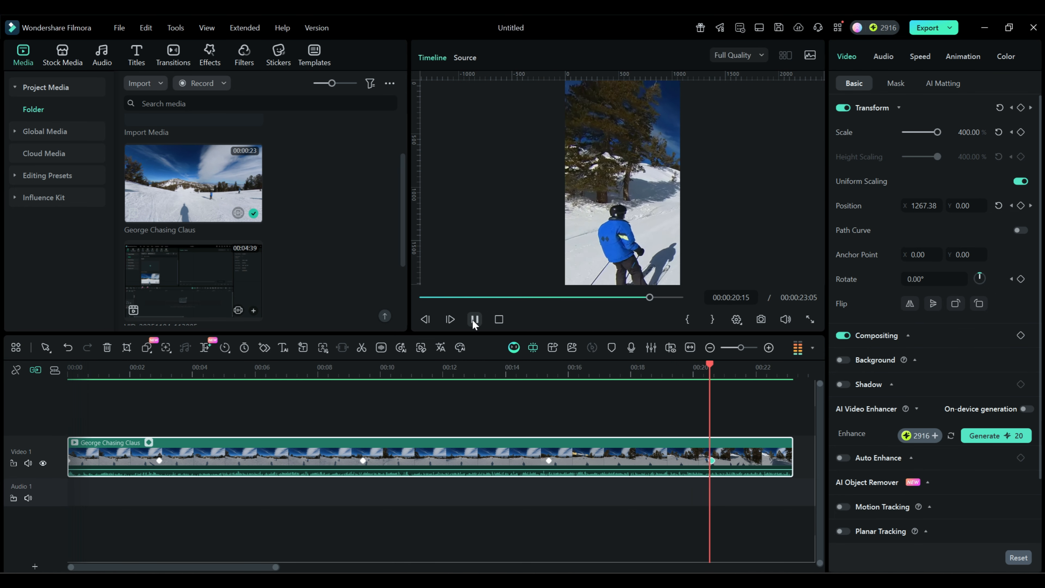
{"action": "left_click", "coordinate": [474, 319]}
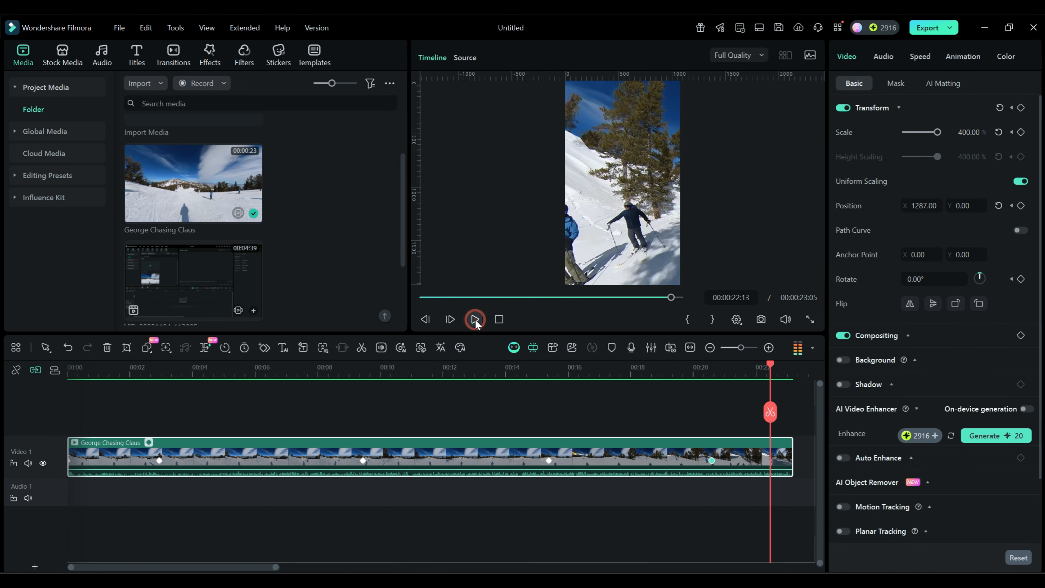